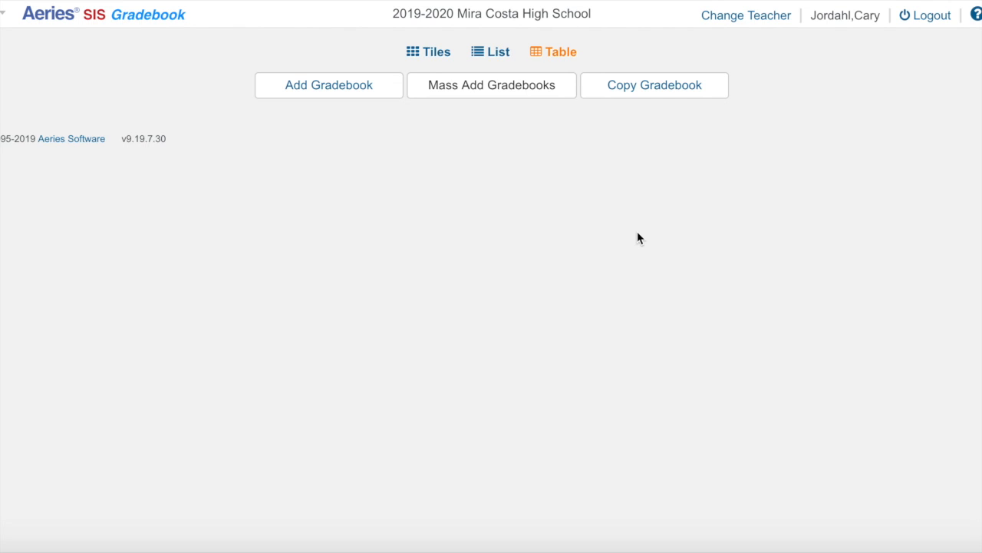
# Start copying a gradebook from 2018-2019 and select 3 - 6 - Adv Tech - Fall - Spring as the source
pyautogui.click(630, 98)
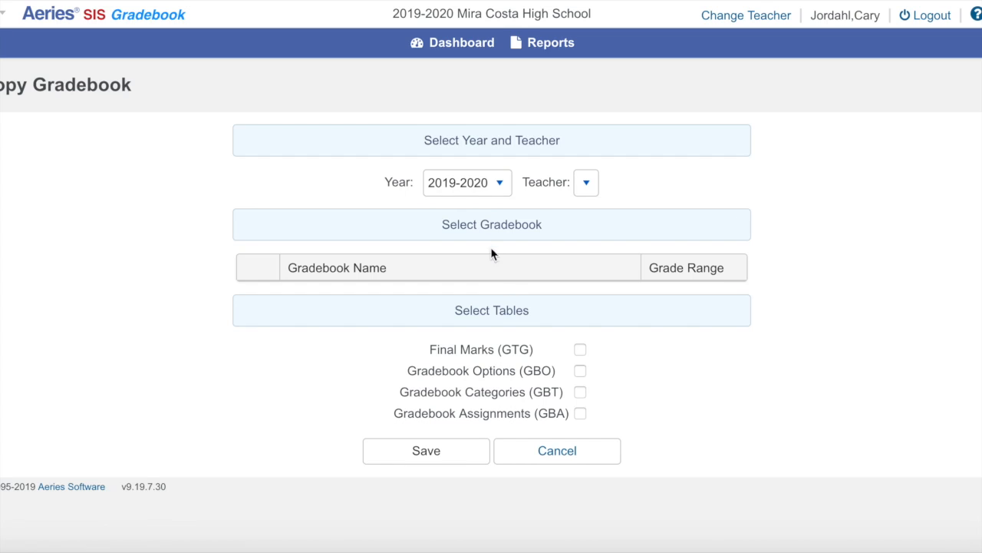
pyautogui.click(500, 186)
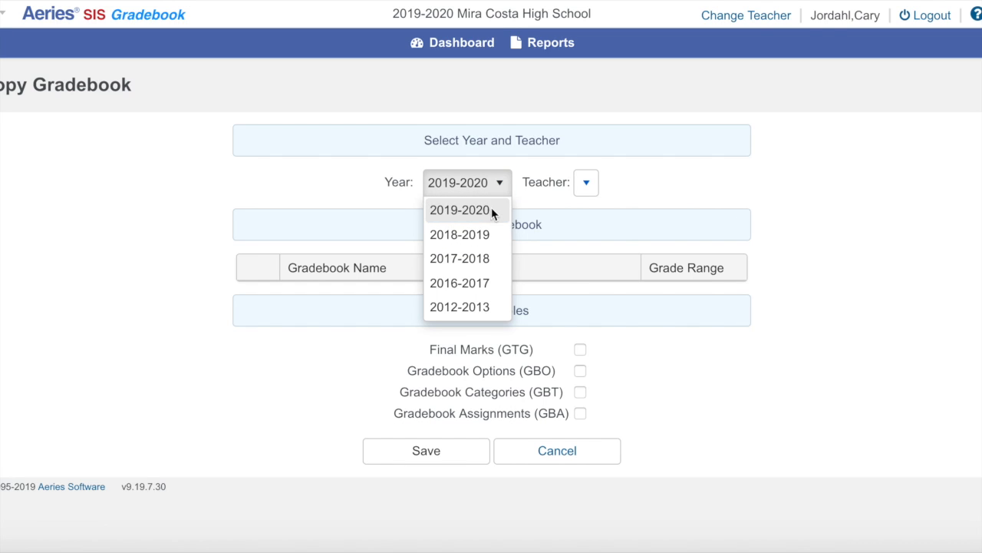
pyautogui.click(484, 234)
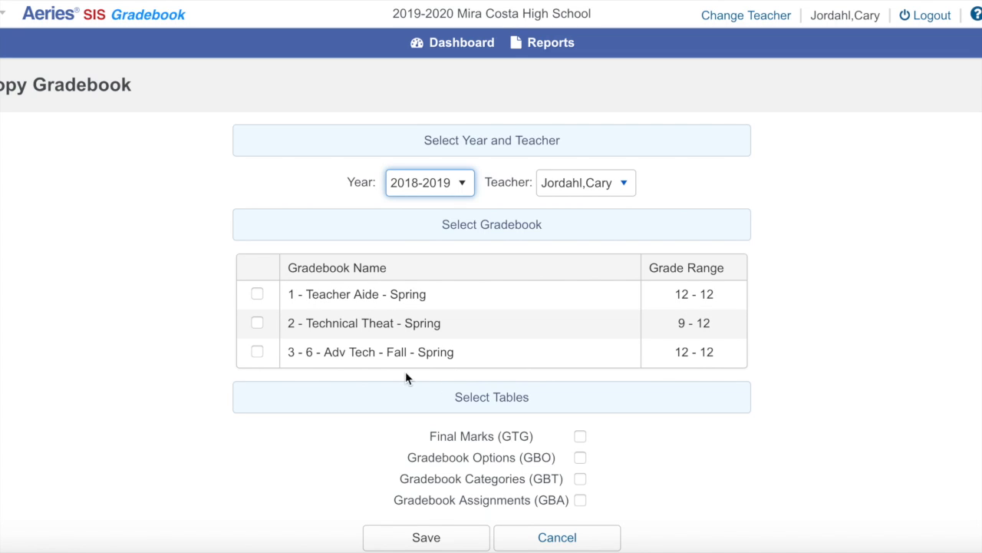
pyautogui.click(258, 352)
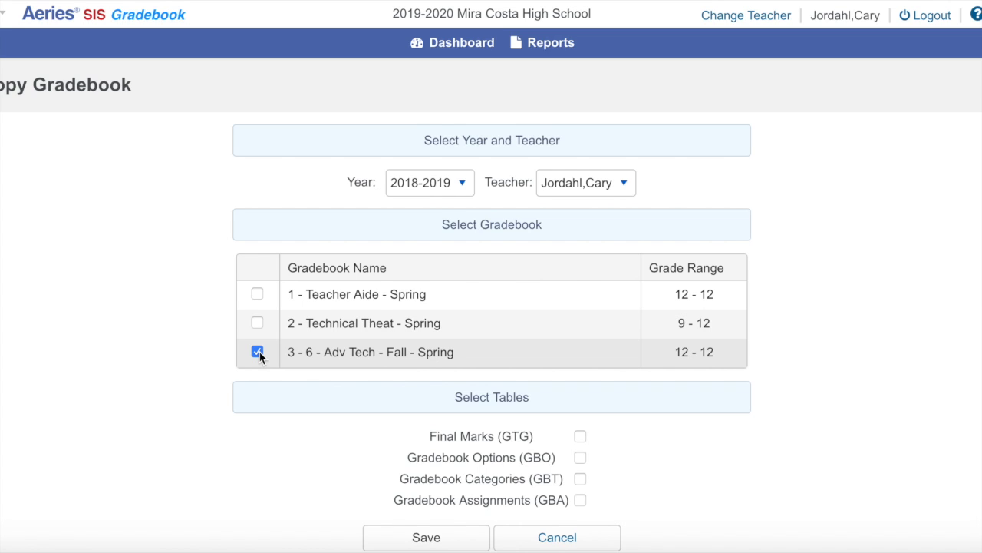
# Include the Final Marks, Gradebook Categories and Gradebook Assignments tables and save the gradebook copy
pyautogui.scroll(-1, 354, 389)
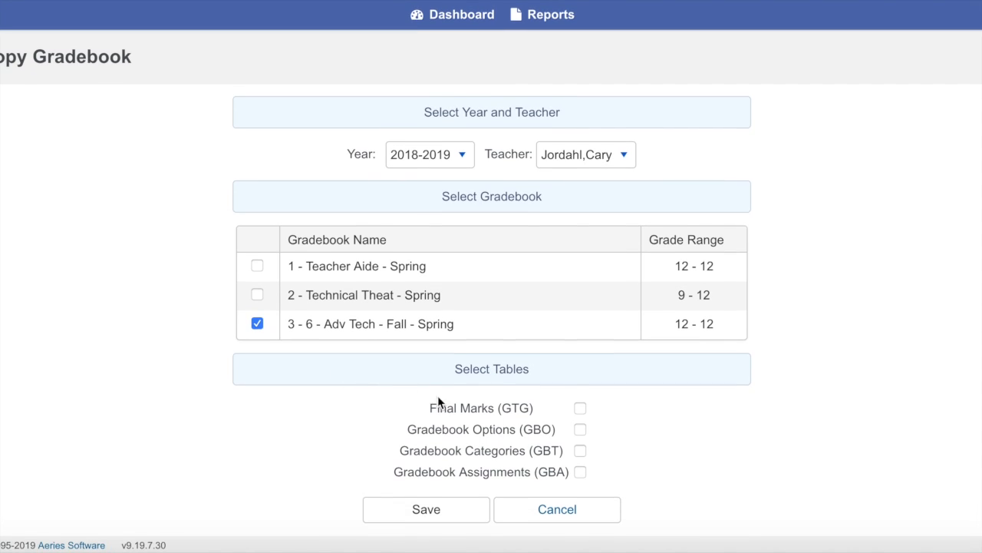
pyautogui.click(580, 410)
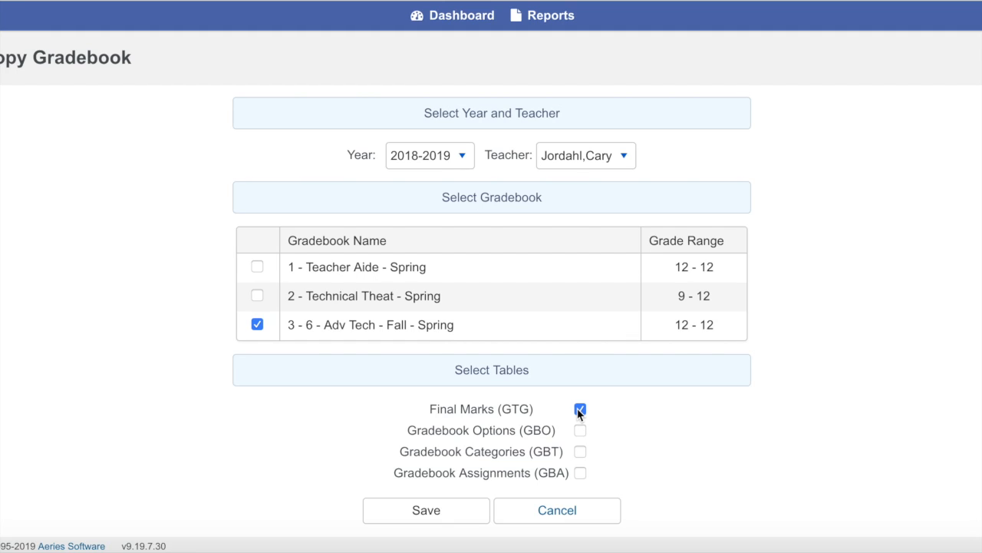
pyautogui.click(583, 454)
pyautogui.click(581, 474)
pyautogui.click(442, 512)
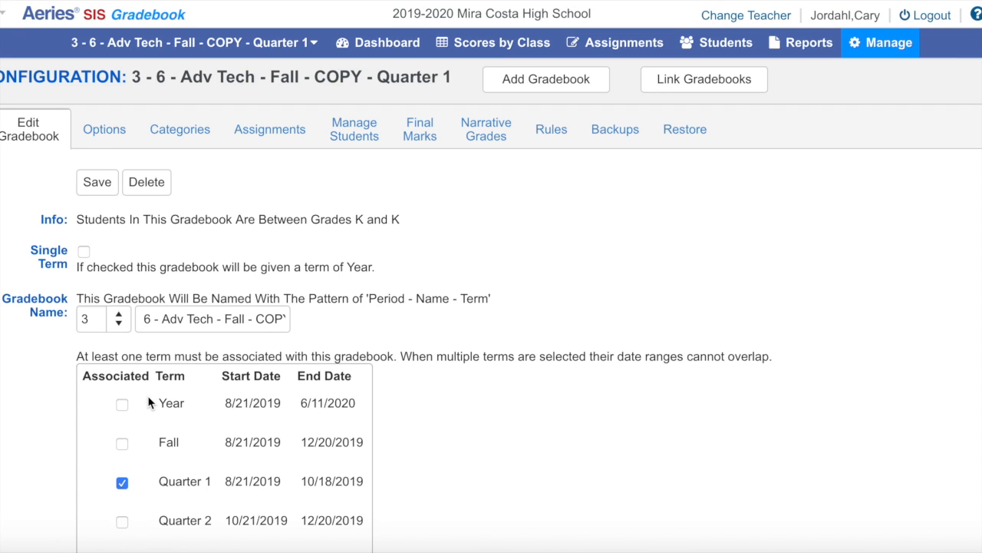
# Set the copied gradebook's period number to 6
pyautogui.scroll(-2, 127, 445)
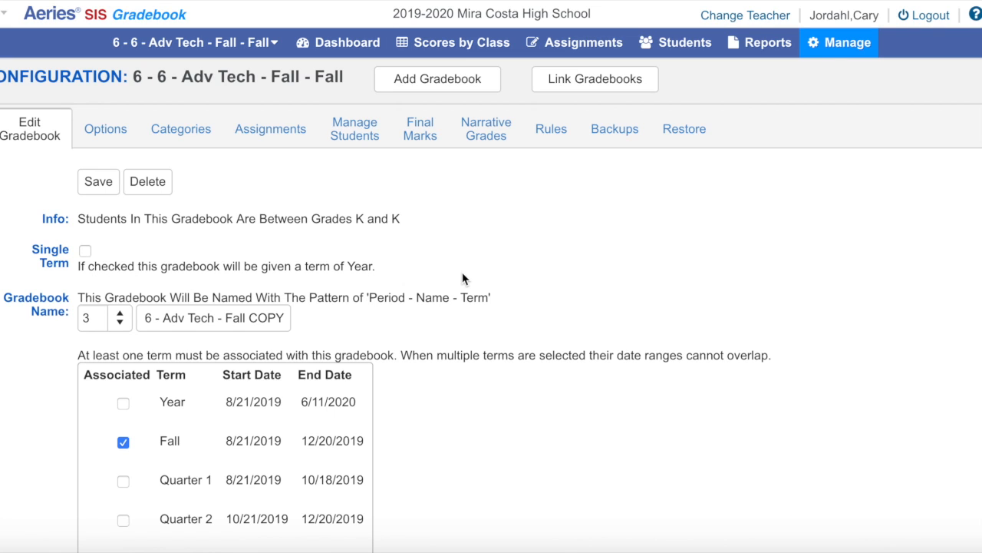
pyautogui.click(119, 326)
pyautogui.click(120, 315)
pyautogui.click(120, 315)
pyautogui.click(120, 315)
pyautogui.click(120, 314)
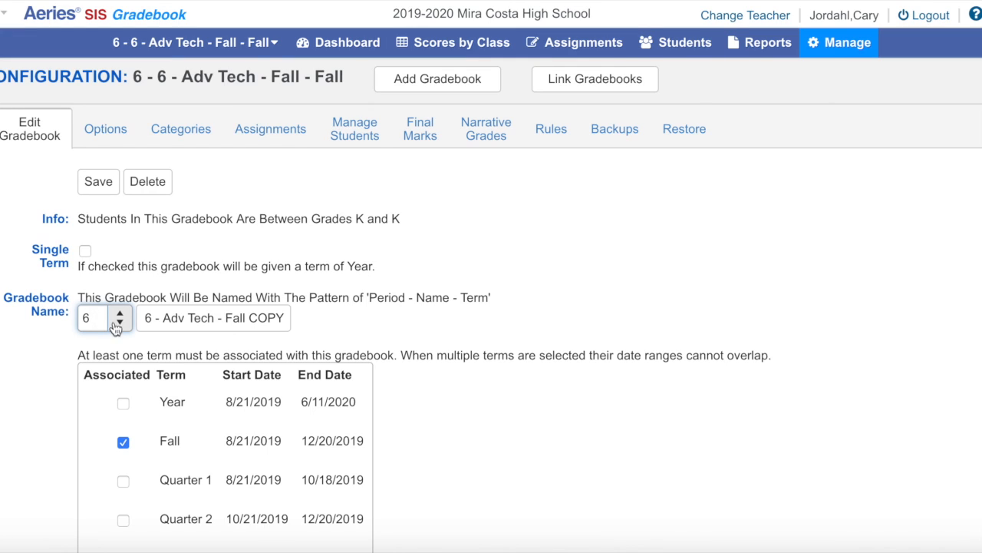
# Remove the leading "6 - " and the word COPY from the gradebook's name
pyautogui.click(162, 316)
pyautogui.press('BackSpace')
pyautogui.press('BackSpace')
pyautogui.press('BackSpace')
pyautogui.press('BackSpace')
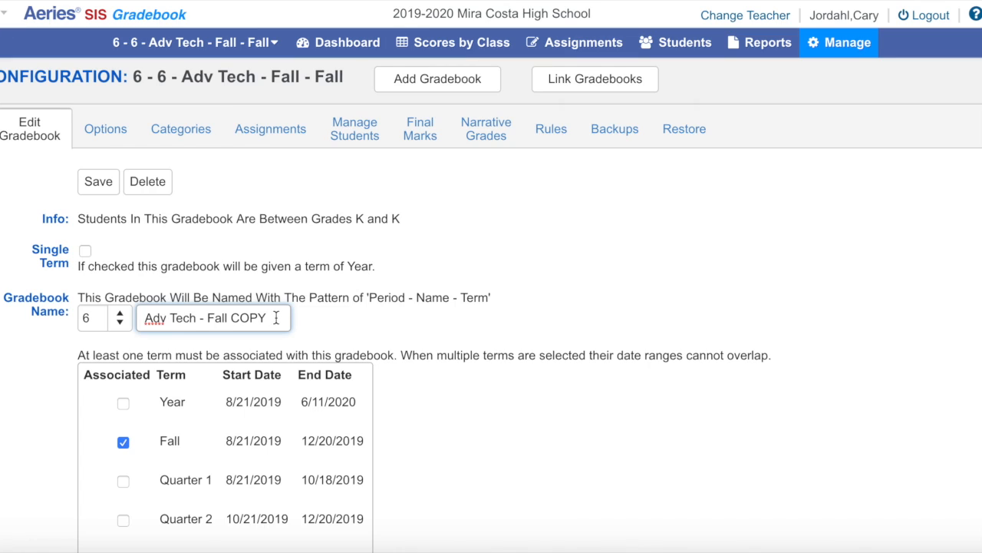
pyautogui.moveTo(266, 315); pyautogui.dragTo(231, 317)
pyautogui.press('BackSpace')
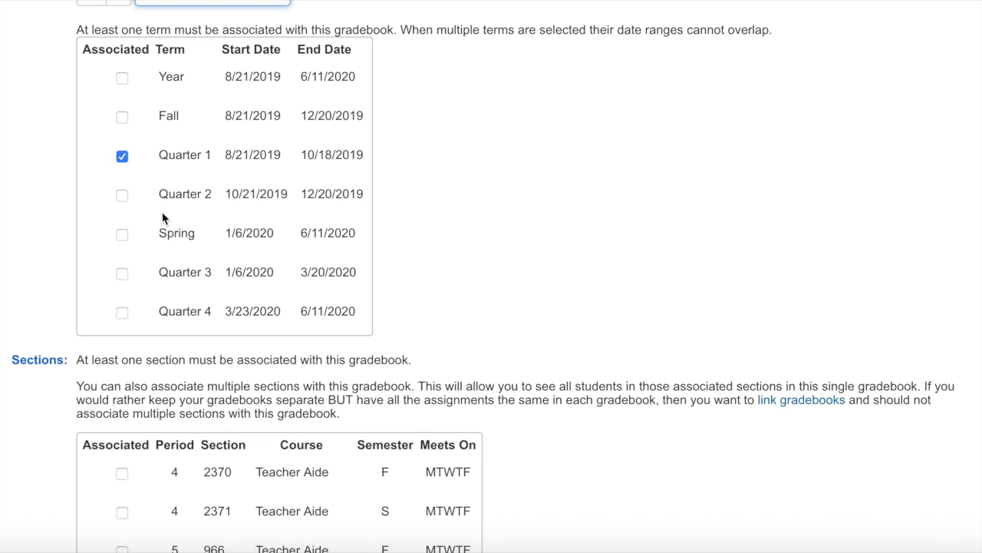
# Associate the gradebook with the Fall term and remove its Quarter 1 association
pyautogui.scroll(1, 162, 219)
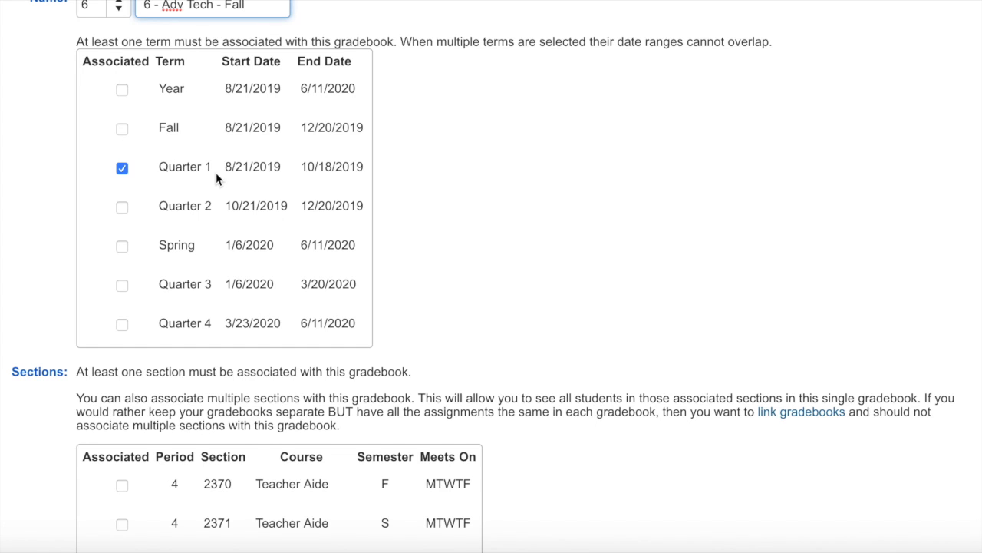
pyautogui.scroll(1, 217, 179)
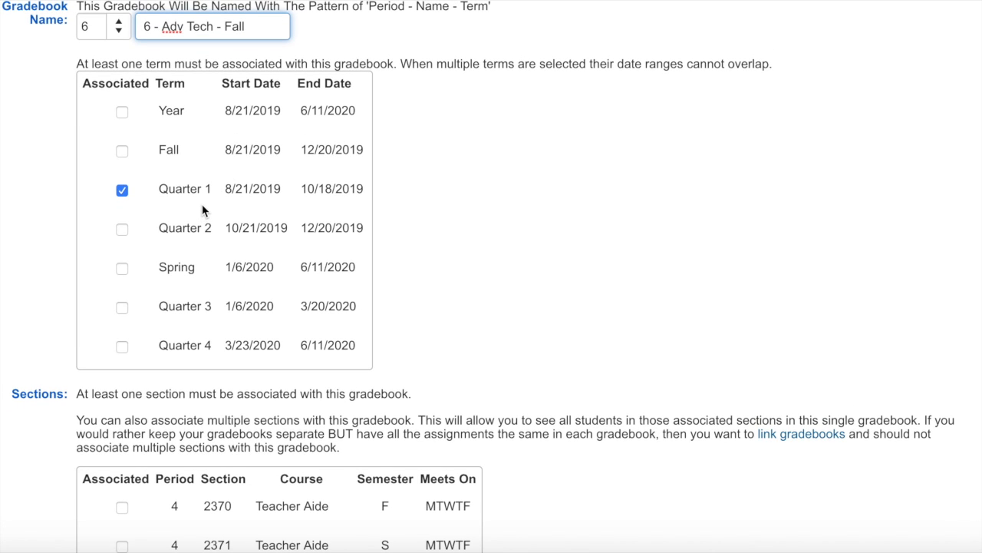
pyautogui.click(121, 153)
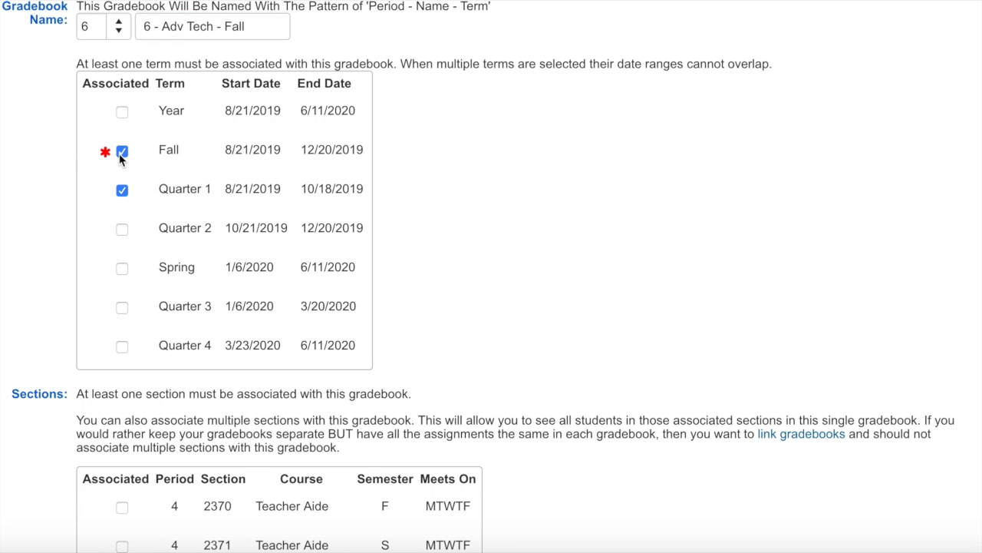
pyautogui.click(124, 193)
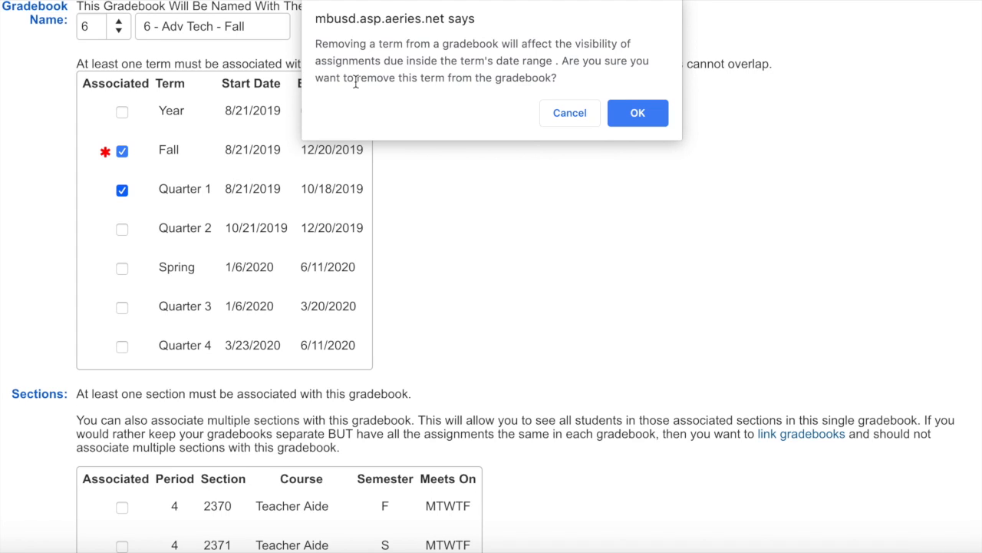
pyautogui.click(636, 113)
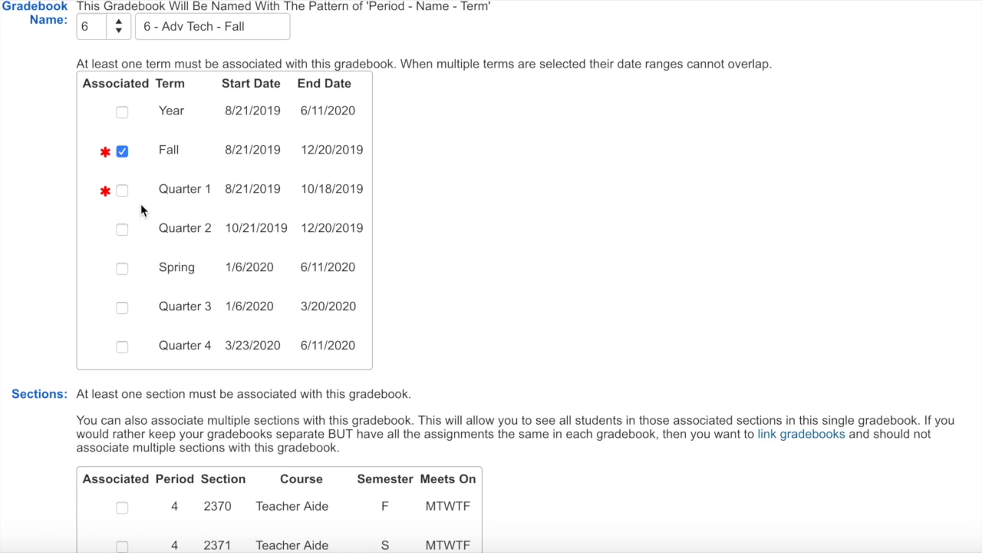
# Associate the period 6 Tech Theatr Adv fall section 601 with the gradebook and save the configuration
pyautogui.scroll(-4, 162, 271)
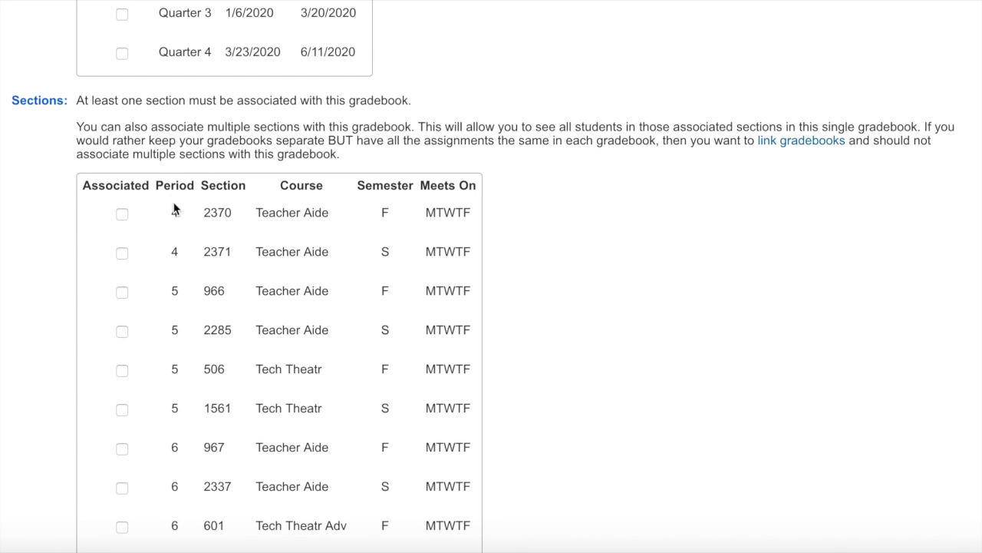
pyautogui.scroll(4, 175, 208)
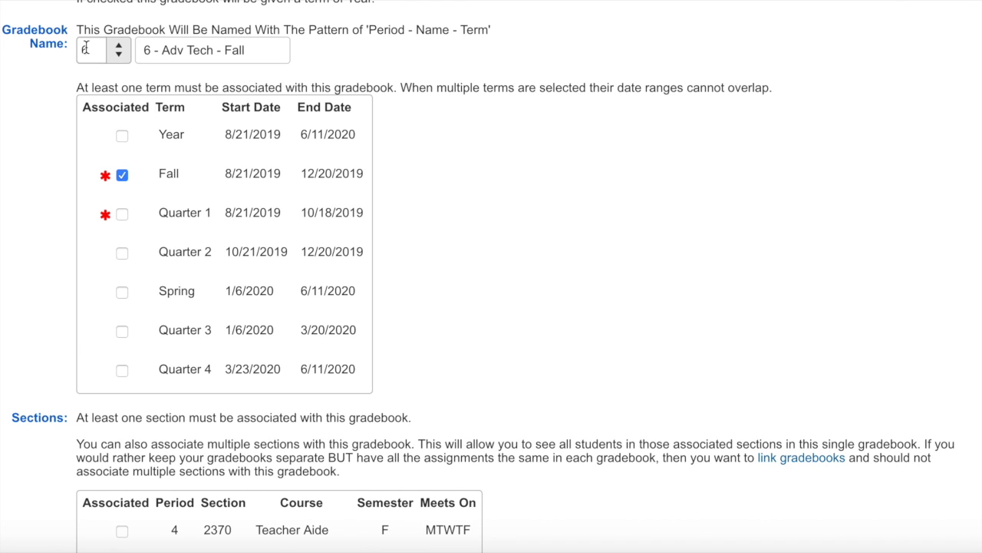
pyautogui.scroll(-6, 152, 228)
pyautogui.scroll(-1, 152, 232)
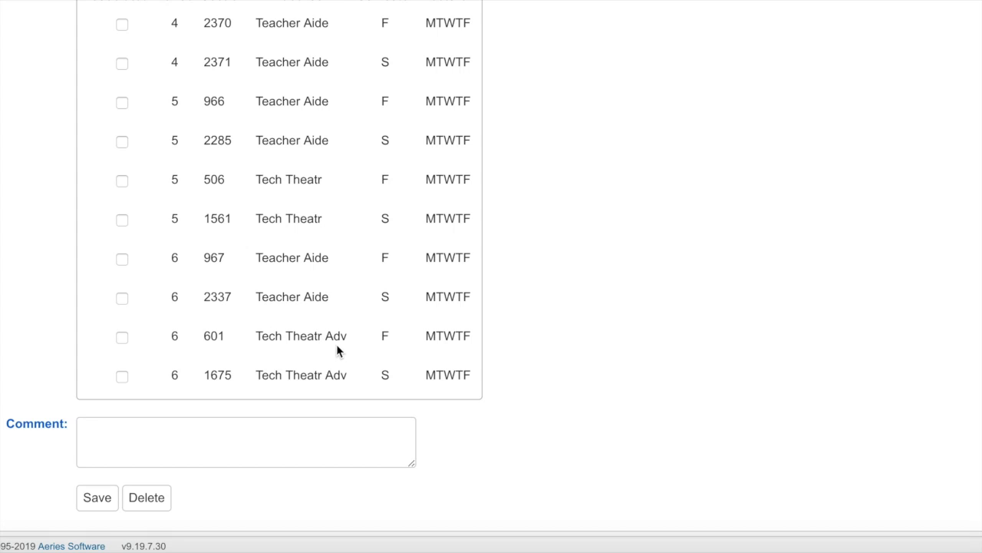
pyautogui.click(385, 340)
pyautogui.click(99, 499)
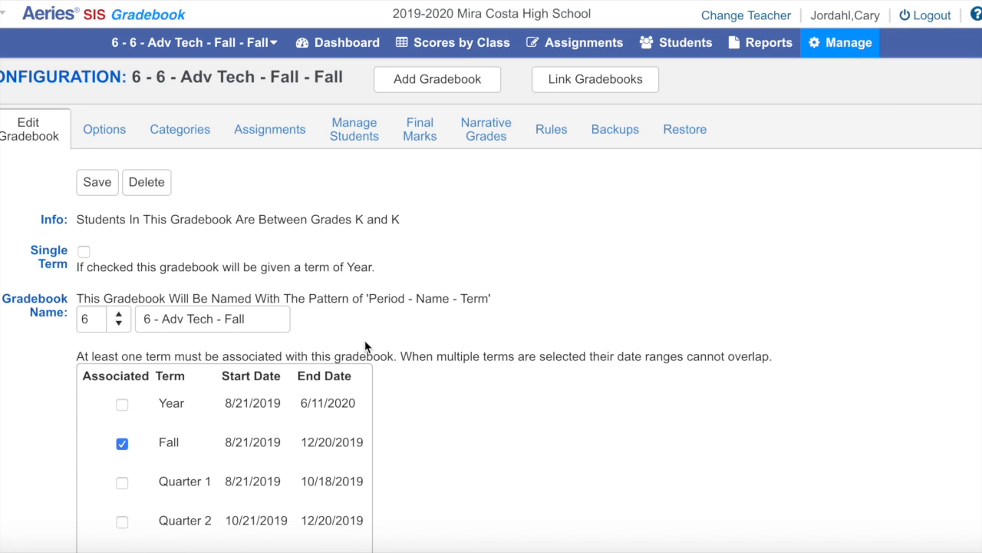
# Review the copied gradebook's options, categories, assignments, final marks and student management settings
pyautogui.click(104, 130)
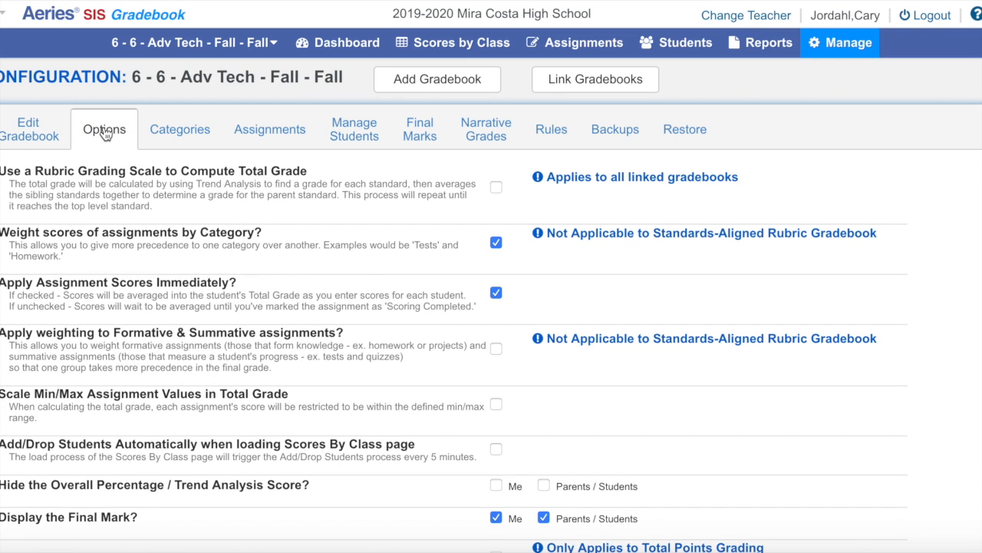
pyautogui.click(191, 133)
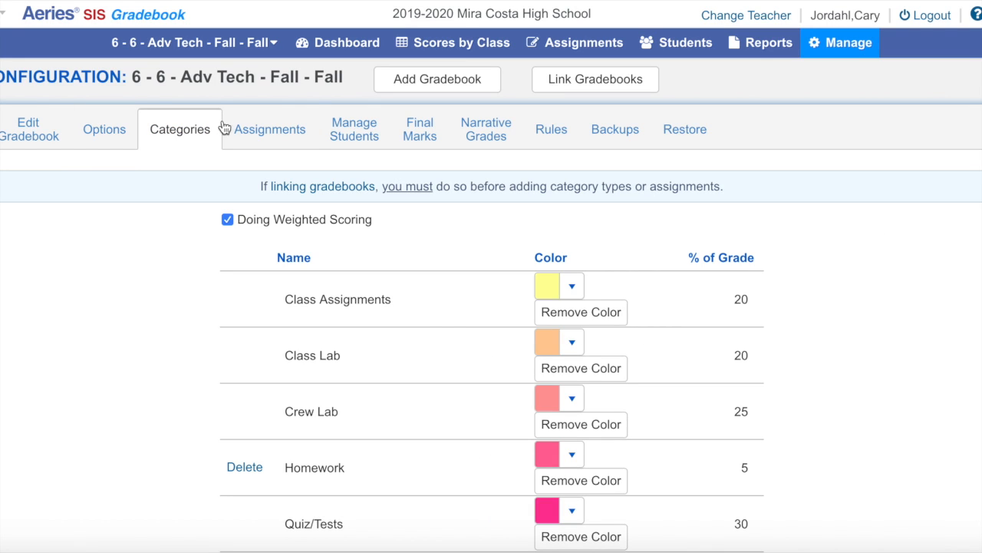
pyautogui.click(304, 131)
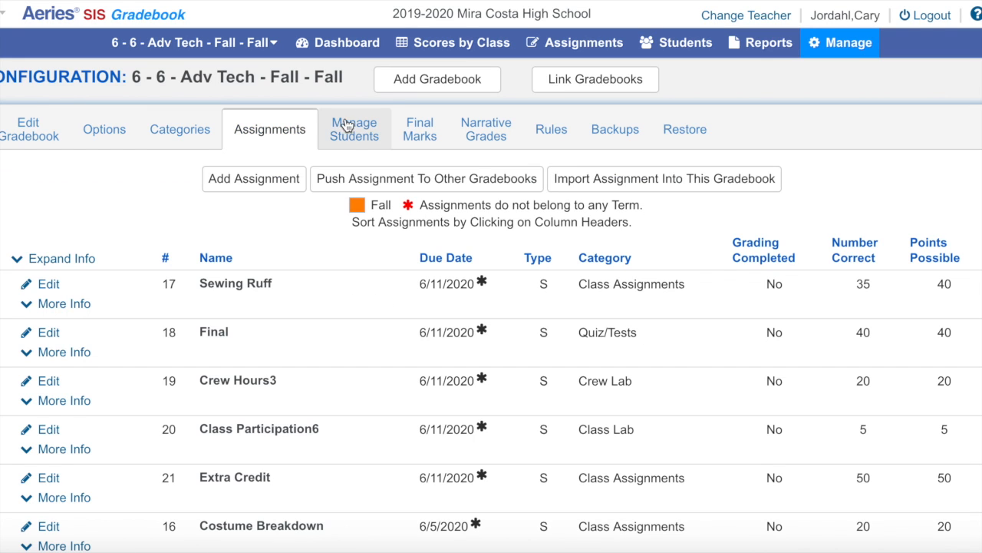
pyautogui.click(416, 131)
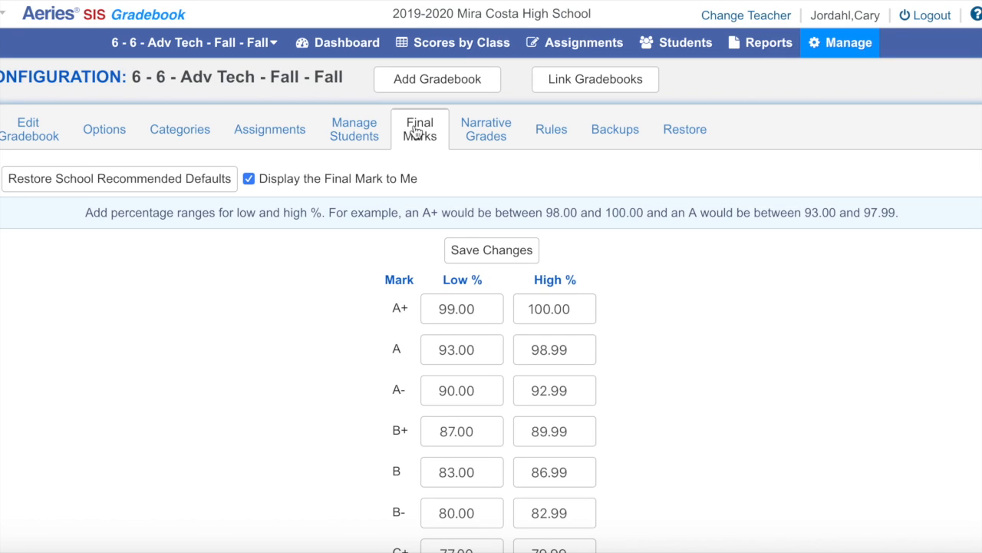
pyautogui.click(357, 129)
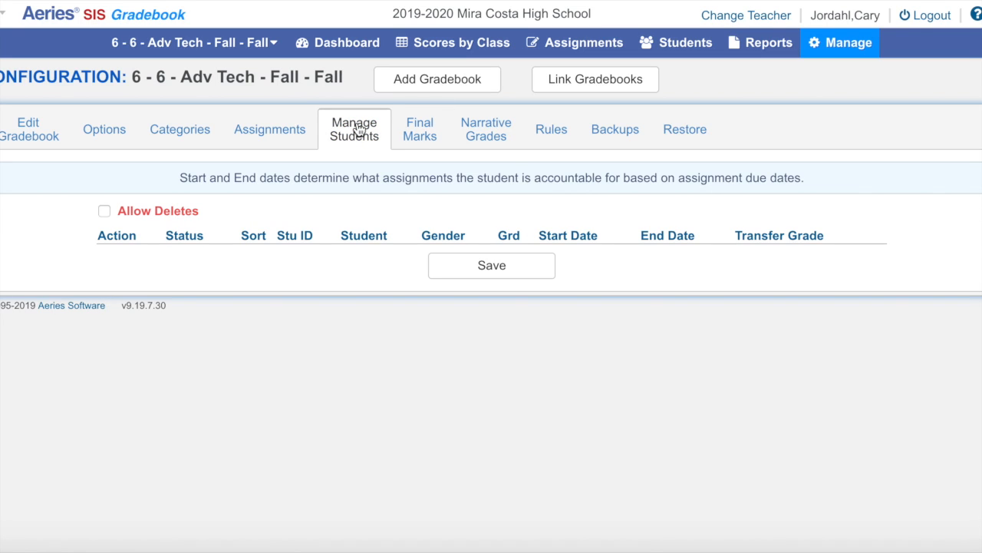